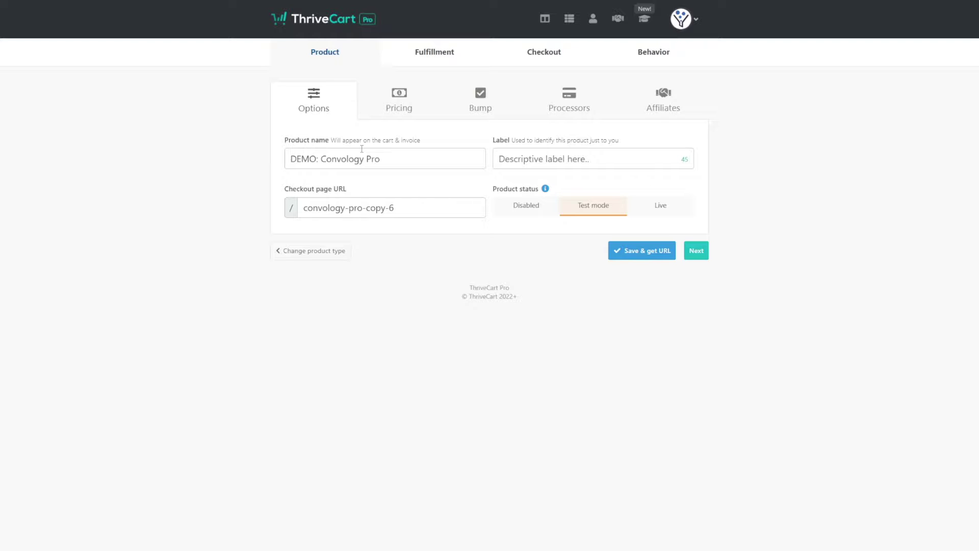
Step: Enable a bump offer on the product with Digital as its type
left_click(401, 107)
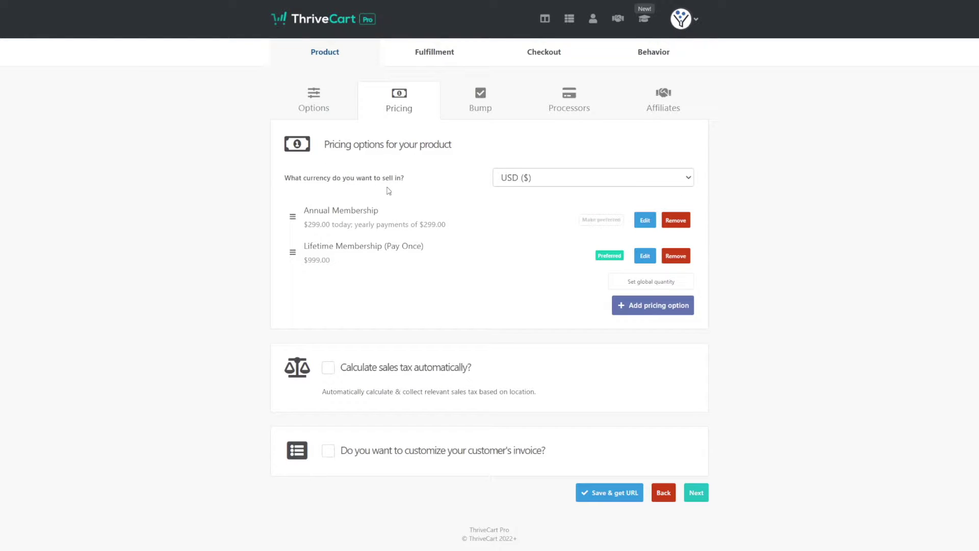
left_click(695, 494)
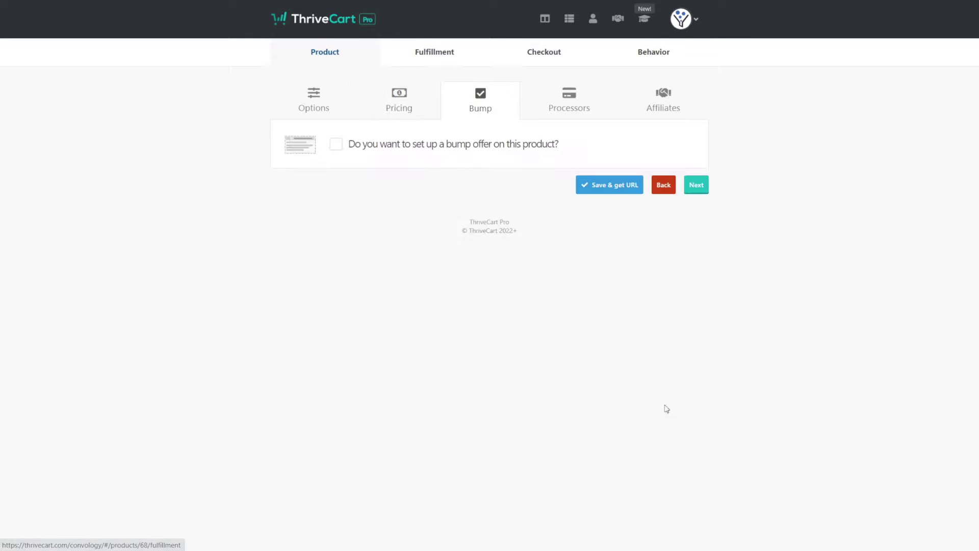
left_click(337, 146)
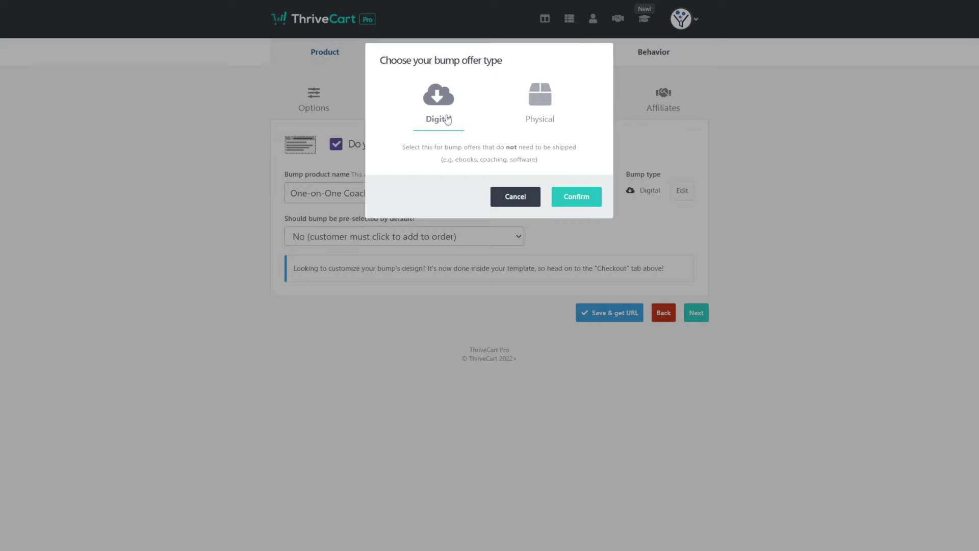
left_click(585, 202)
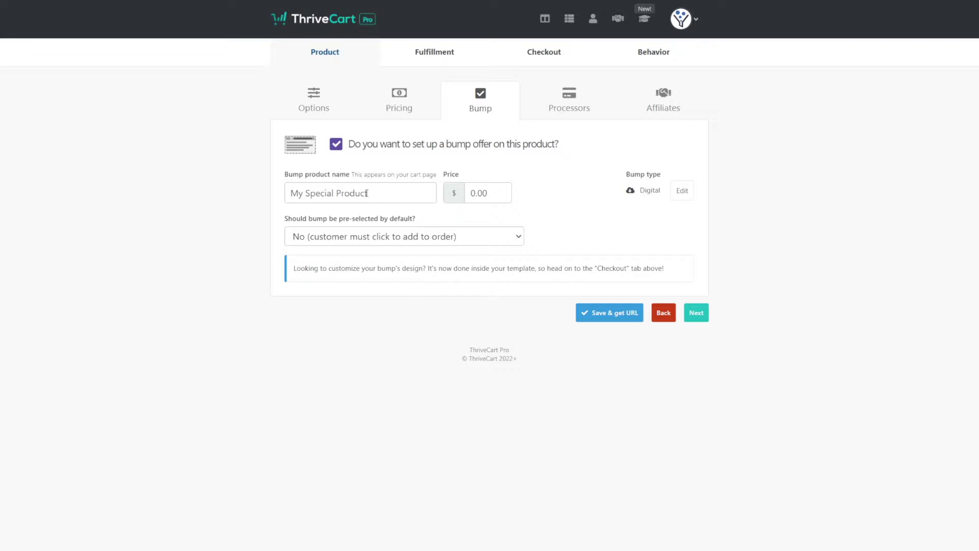
Step: Name the bump 'Coaching Call with Doug' and set its price to 149.00
left_click(367, 194)
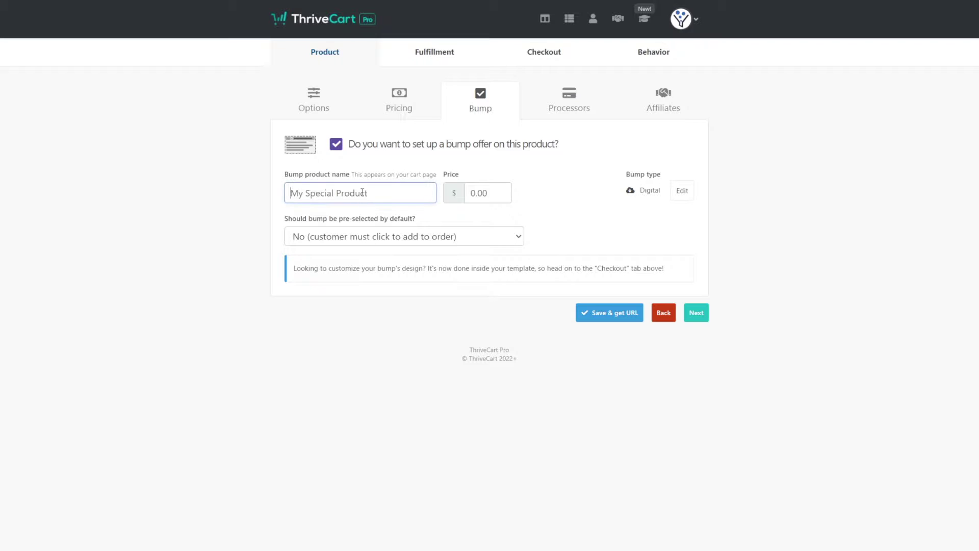
type("Coaching Call with Doug")
left_click(487, 195)
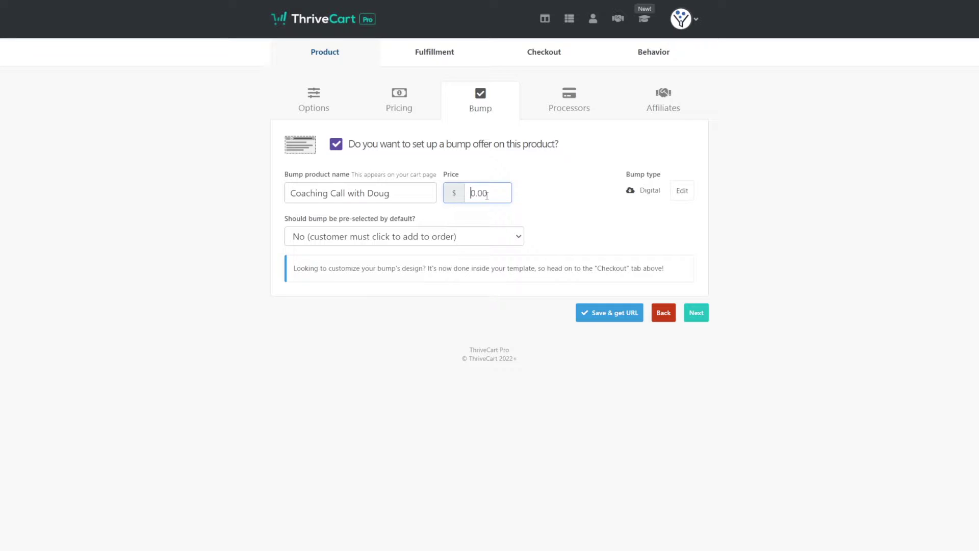
key("ctrl+a")
key("BackSpace")
type("149.00")
Step: Review the Fulfillment tab's After purchase access course settings
left_click(443, 54)
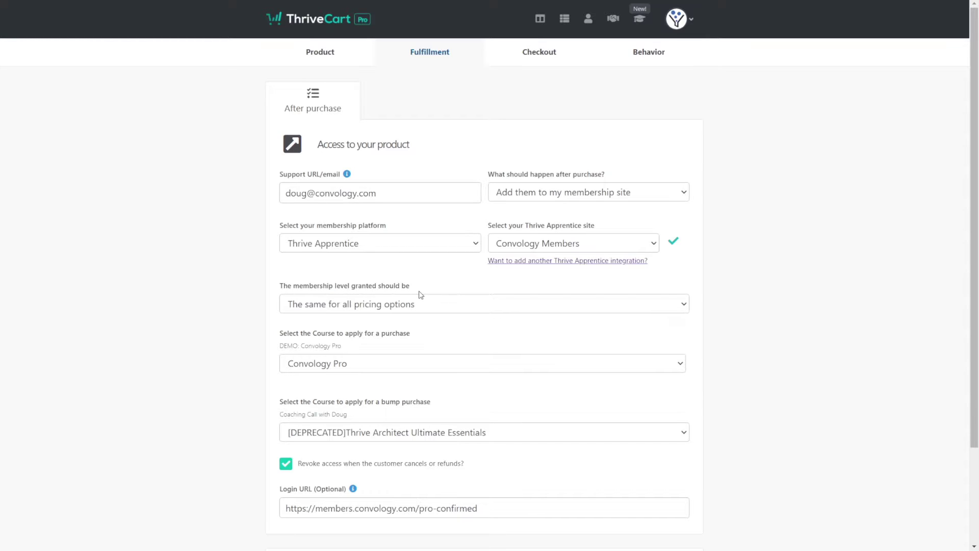
scroll(267, 293, "down", 3)
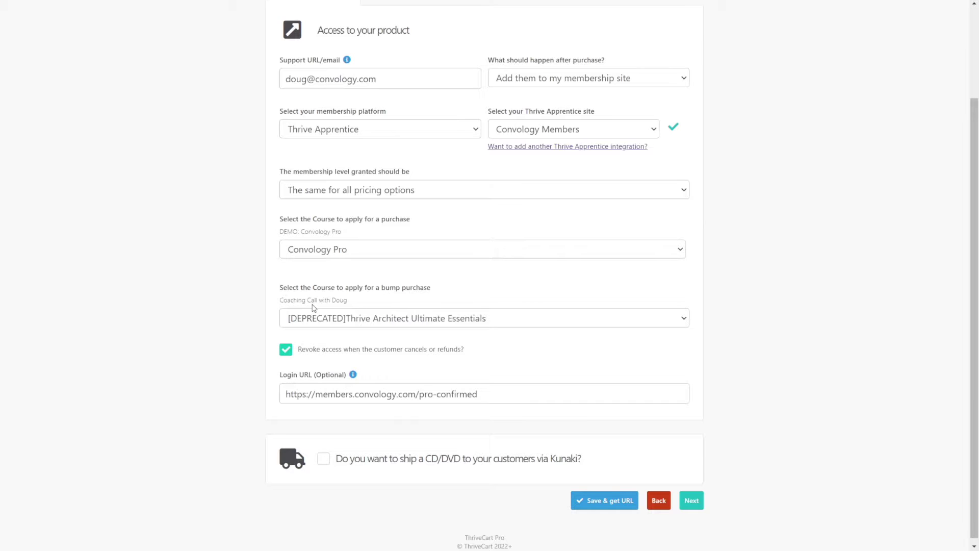
scroll(56, 242, "up", 3)
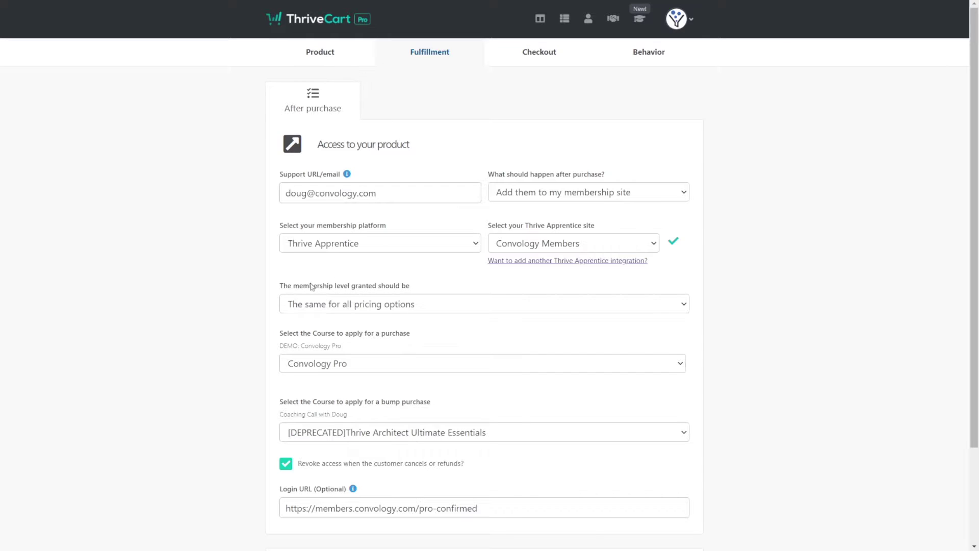
scroll(285, 286, "down", 2)
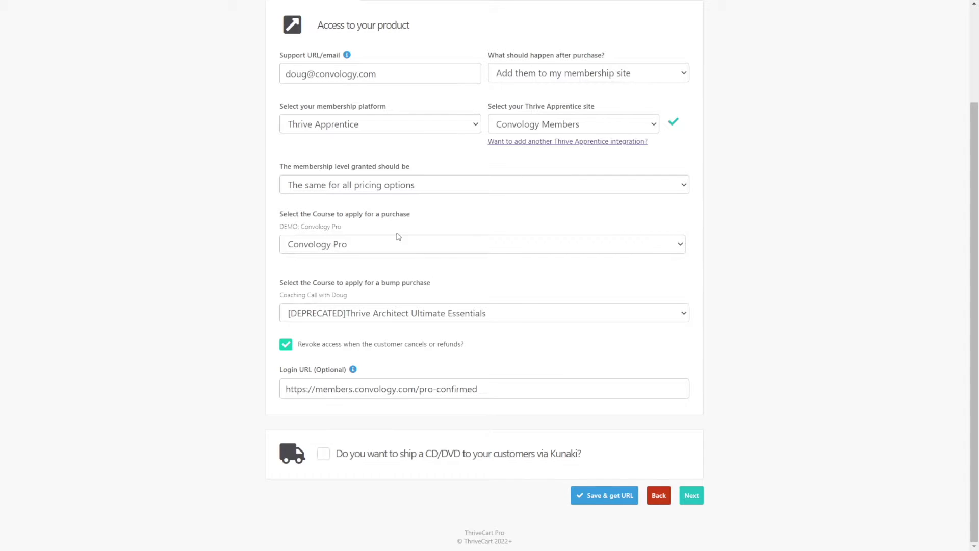
Step: Set the bump-purchase course to Convology Pro, replacing a brief Test selection
left_click(351, 320)
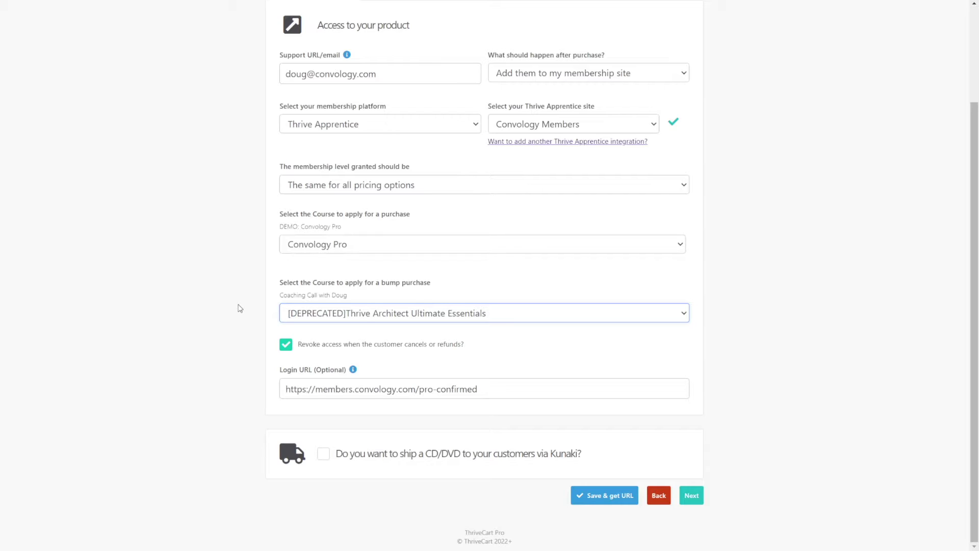
left_click(240, 308)
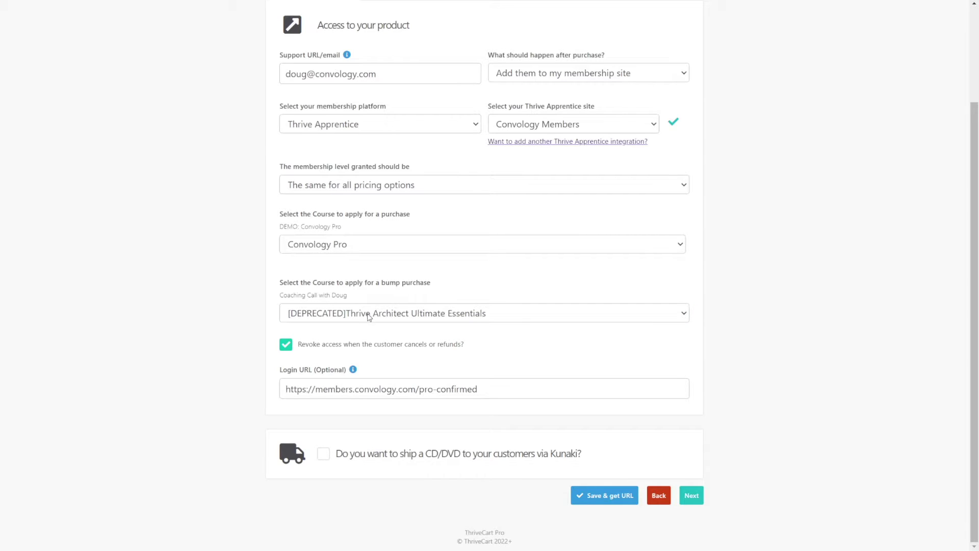
left_click(368, 315)
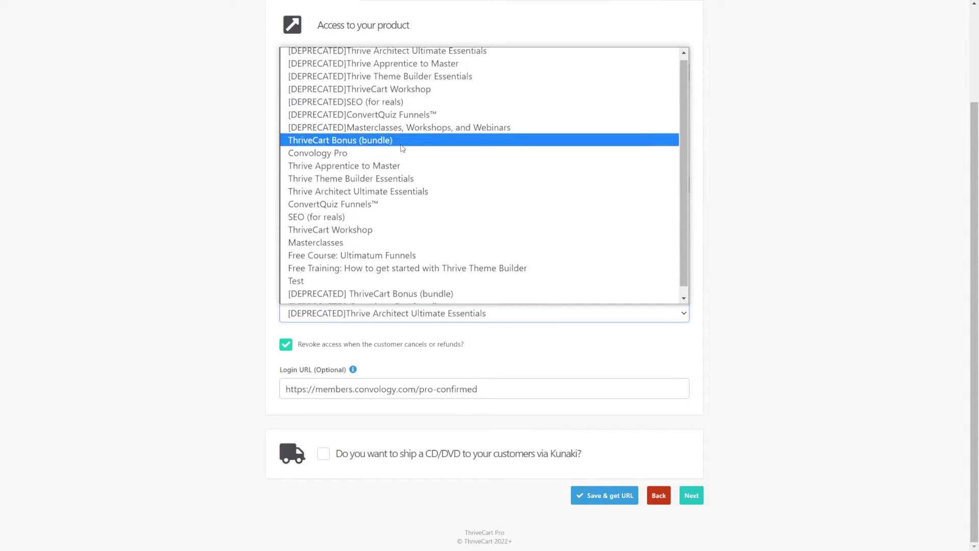
scroll(357, 79, "up", 1)
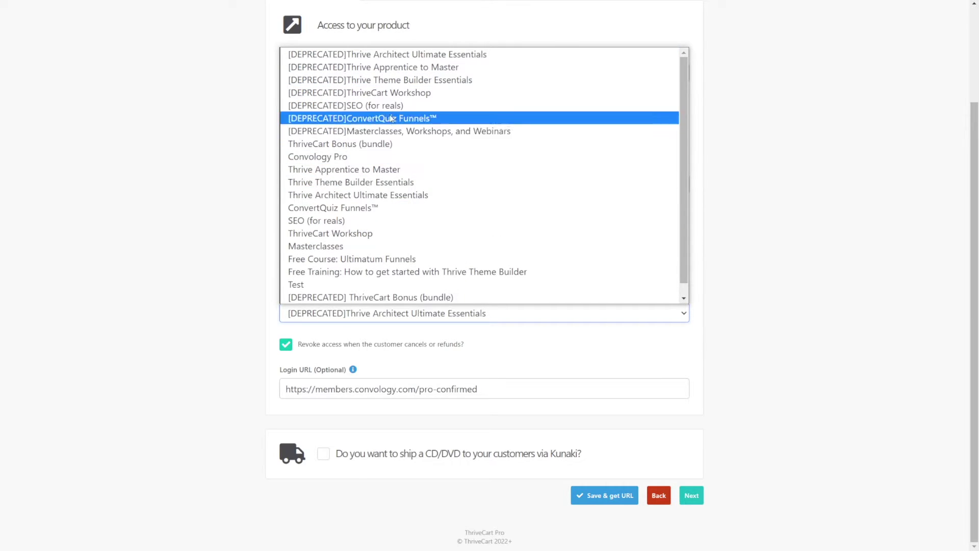
left_click(355, 286)
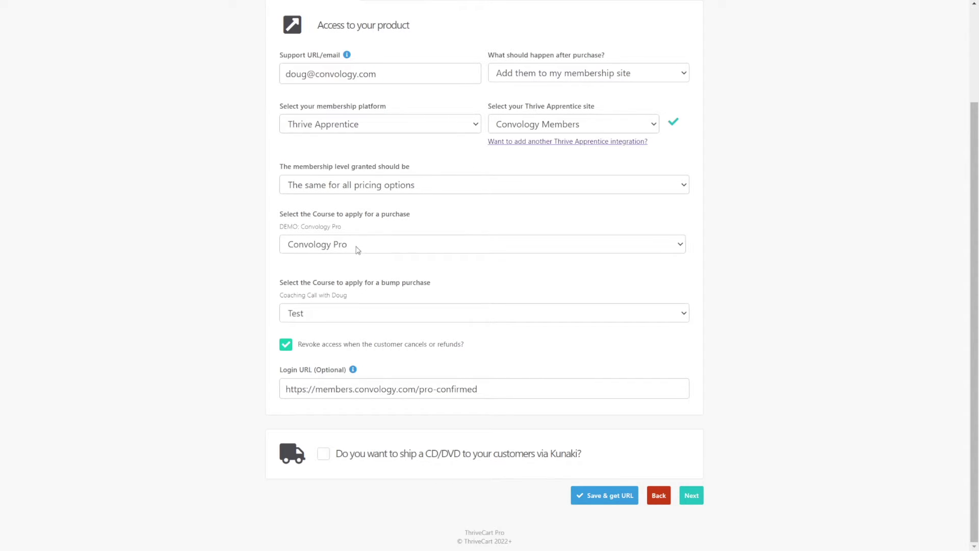
left_click(314, 315)
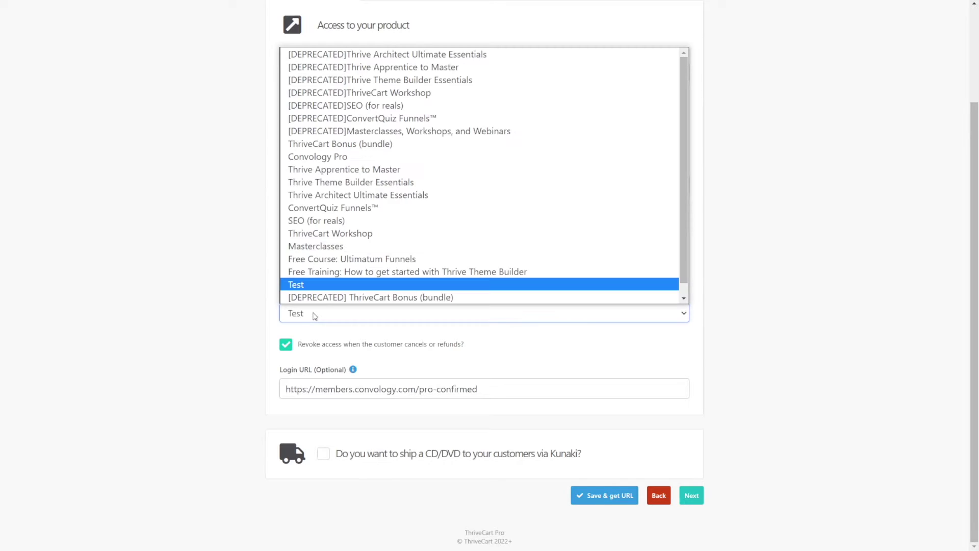
scroll(314, 255, "down", 1)
left_click(314, 145)
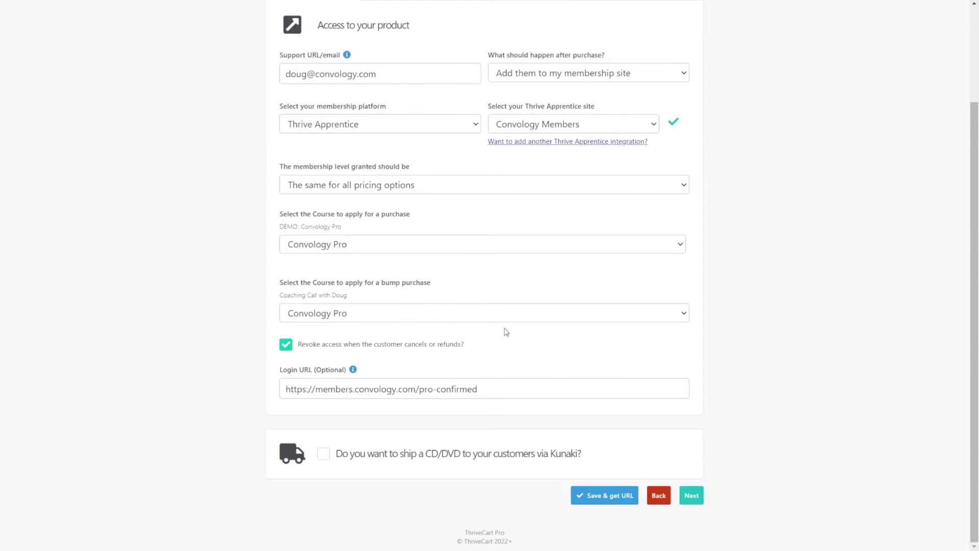
Step: Launch the cart page editor from the Checkout tab's Design section
scroll(696, 472, "up", 1)
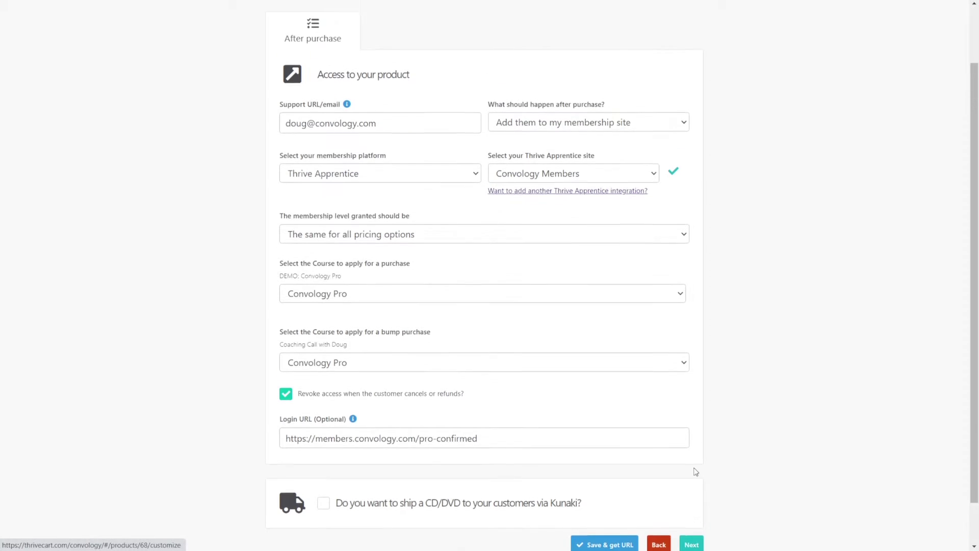
scroll(696, 472, "up", 2)
left_click(541, 58)
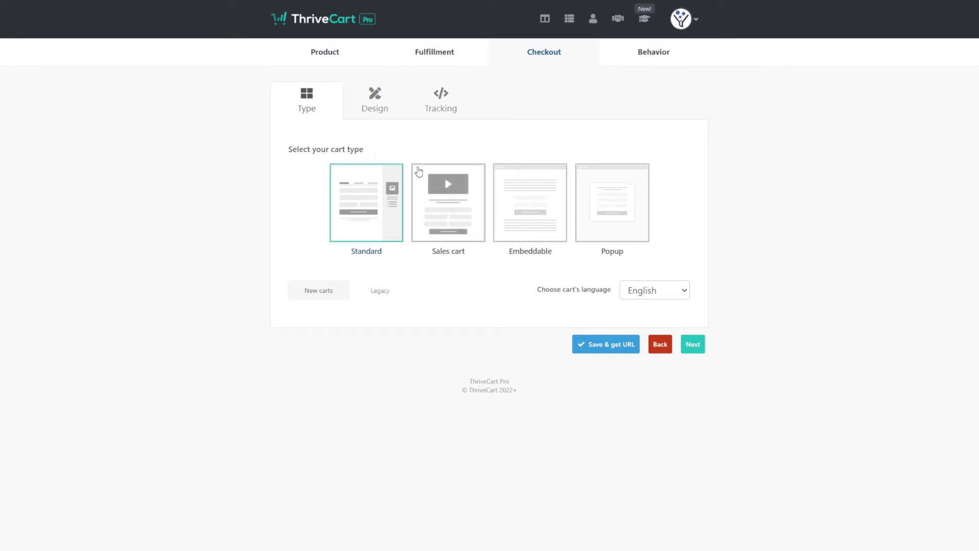
left_click(375, 105)
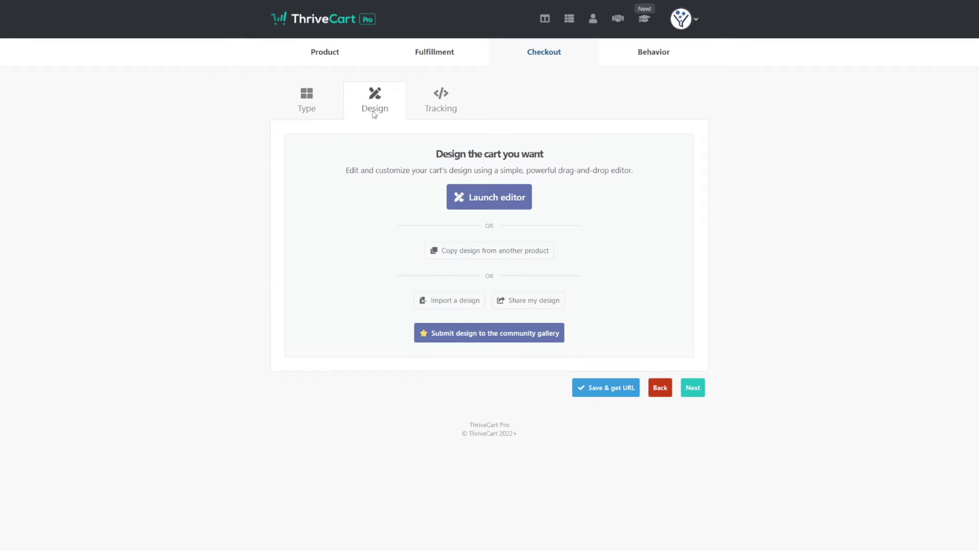
left_click(497, 201)
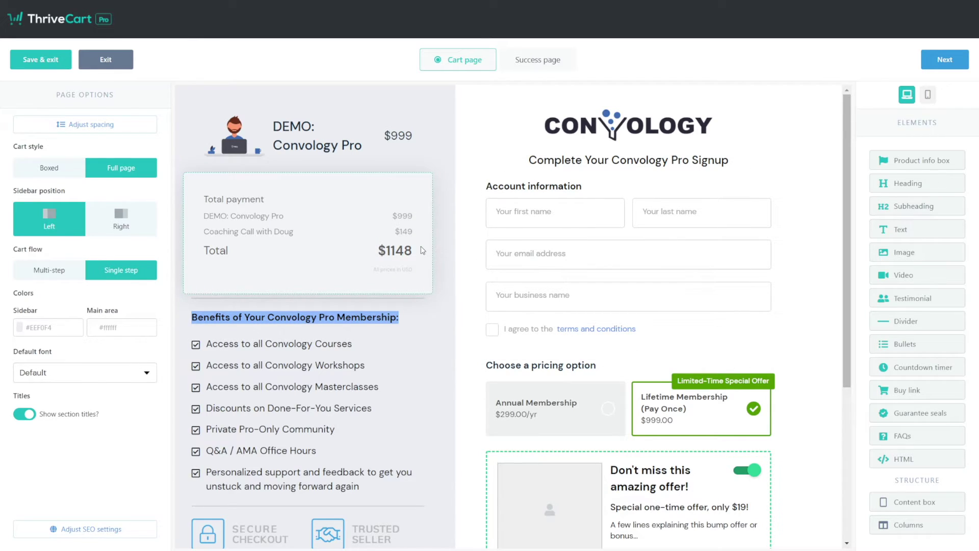
Step: Scroll to the bump offer box and bring up its Element Options
scroll(422, 250, "down", 1)
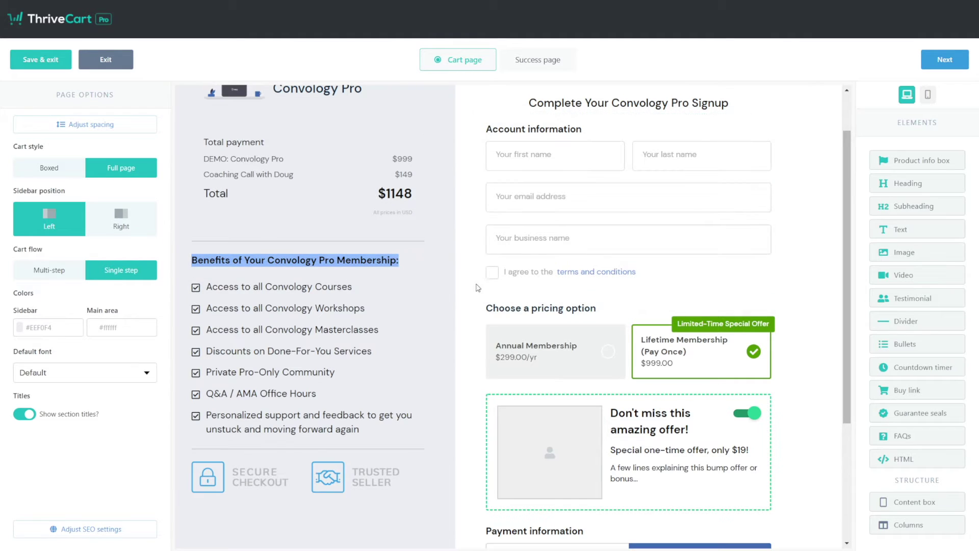
scroll(551, 169, "down", 3)
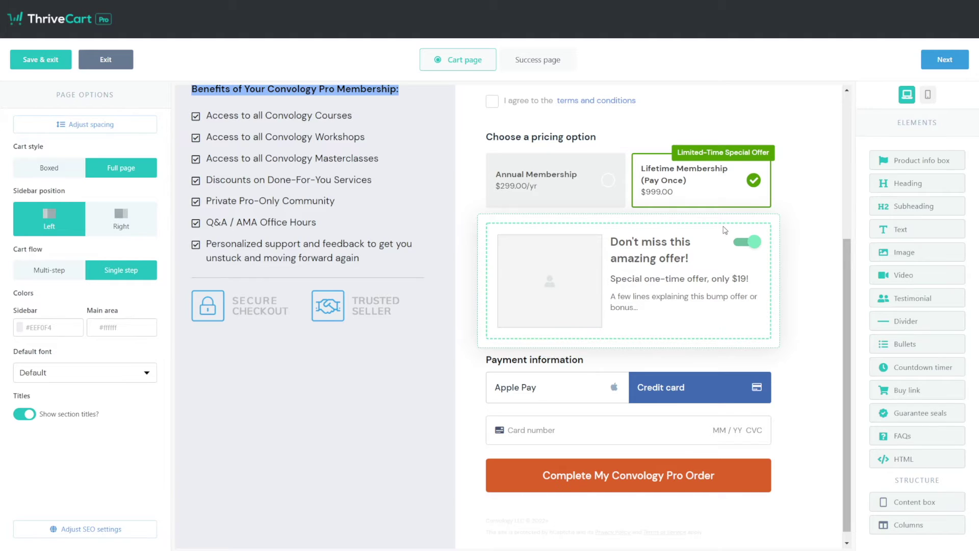
left_click(592, 225)
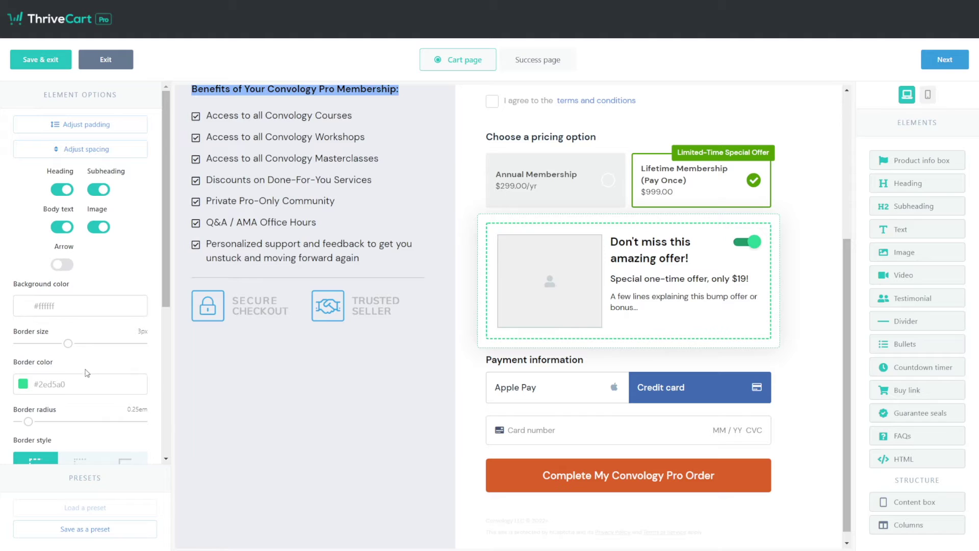
Step: Toggle the bump's Heading, Subheading, Body text and Image off and back on
left_click(64, 190)
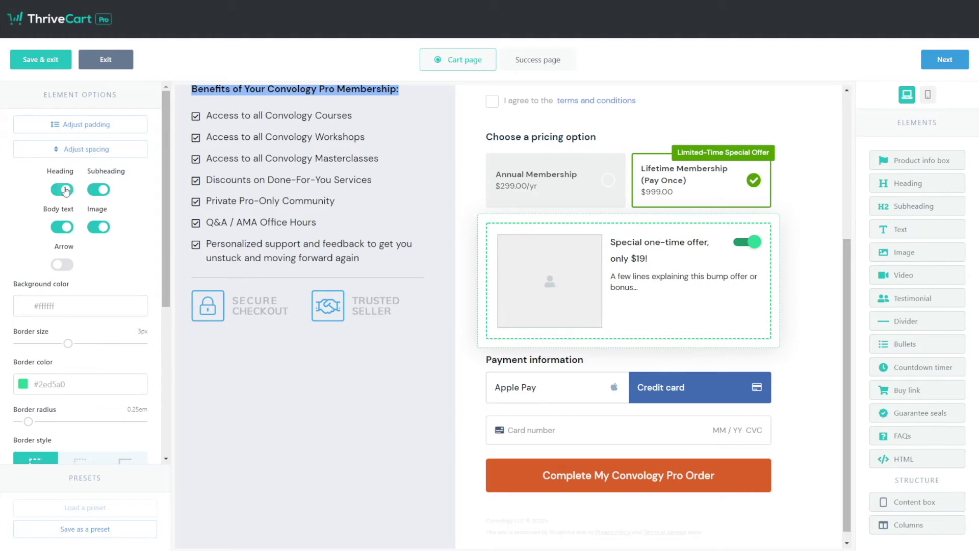
left_click(64, 190)
left_click(98, 190)
left_click(98, 189)
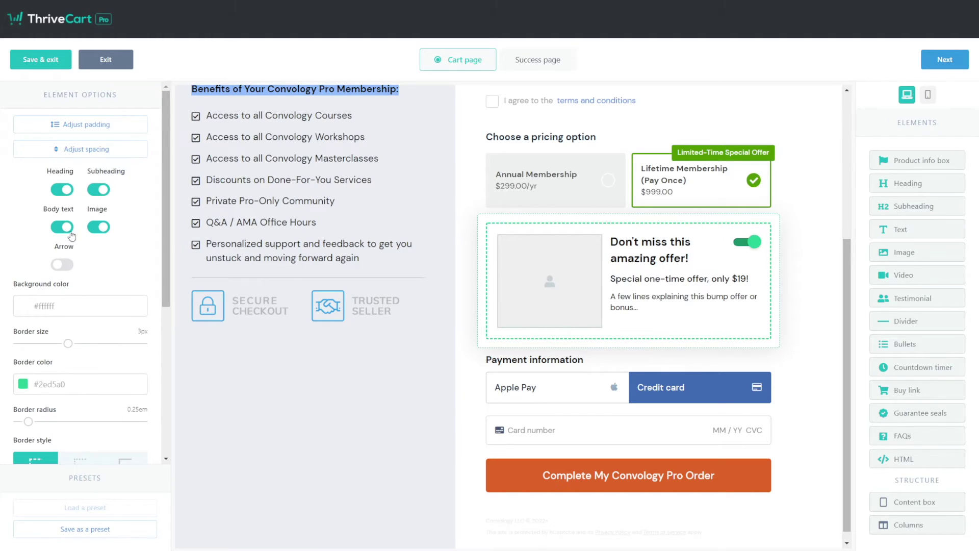
left_click(63, 228)
left_click(63, 227)
left_click(98, 228)
left_click(98, 227)
scroll(80, 342, "down", 1)
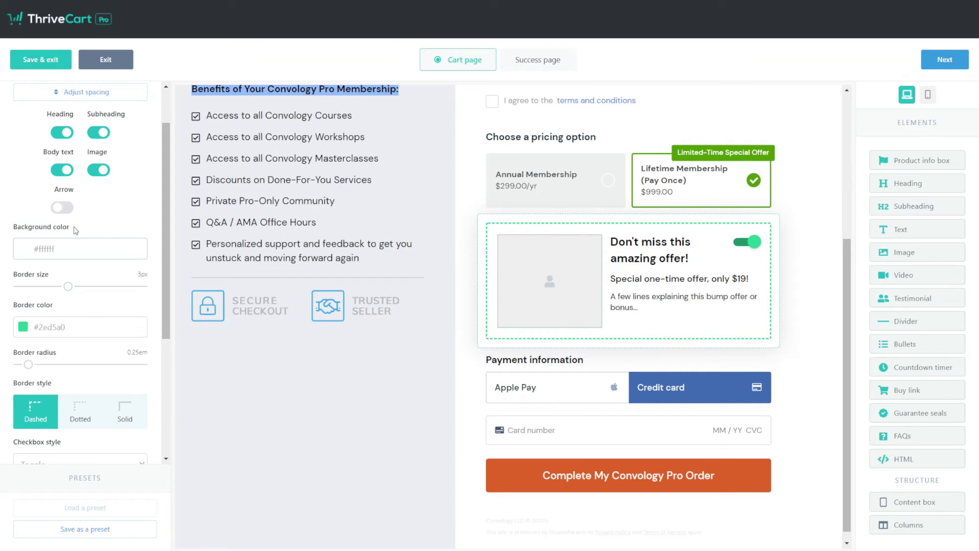
scroll(75, 231, "up", 1)
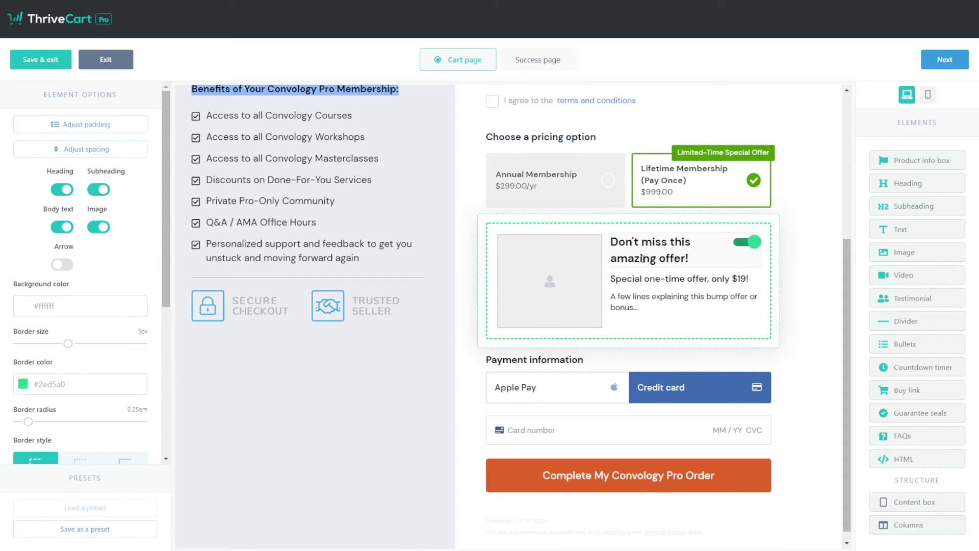
Step: Retitle the bump heading 'Coaching Call with Doug (ME!)'
left_click(690, 257)
left_click_drag(690, 257, 610, 242)
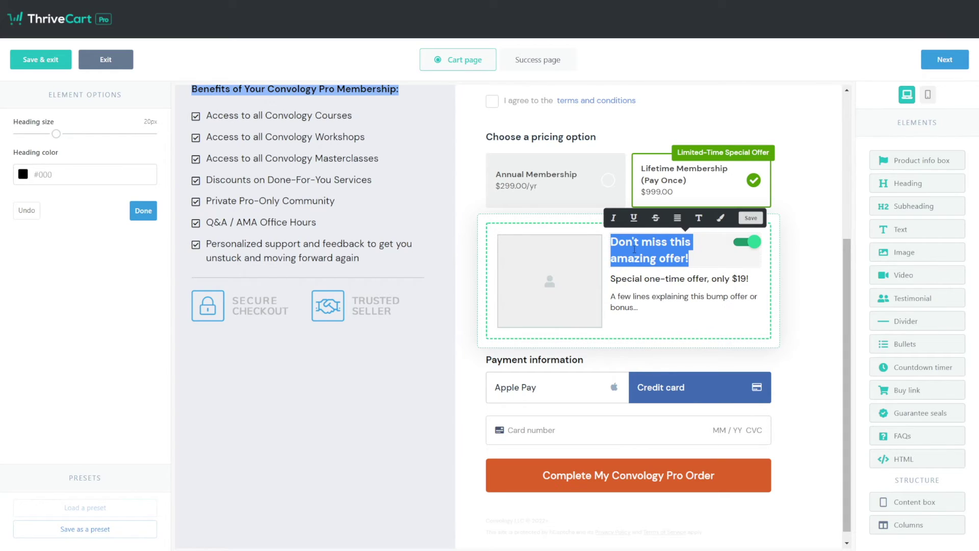
type("Coaching")
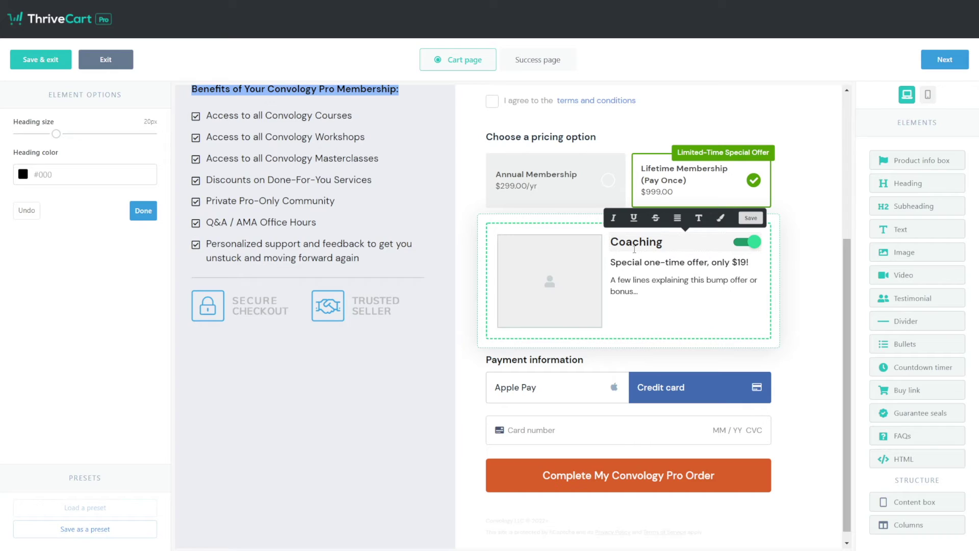
type(" Call with Doug")
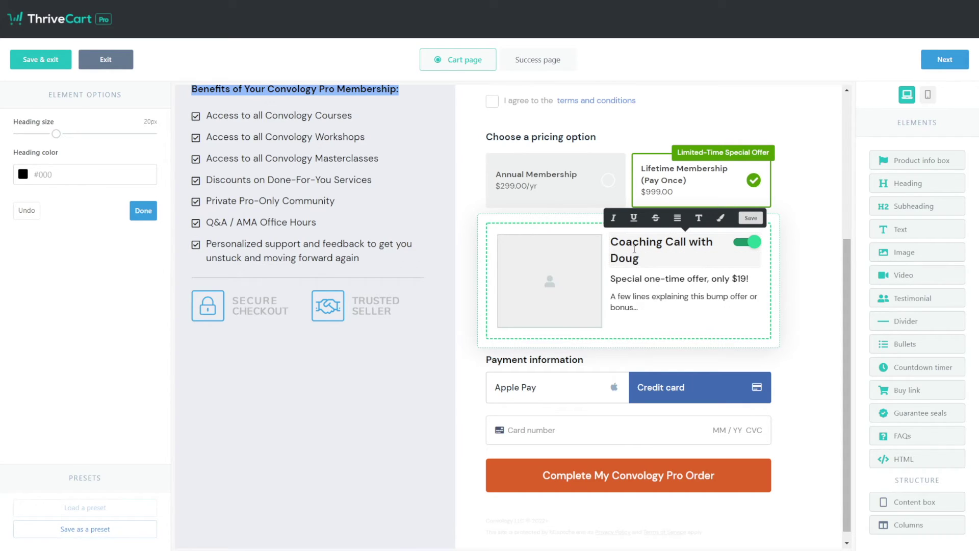
type(" (ME!)")
Step: Change the subheading to 'Normally $199 but today for $149' and finish editing
left_click(704, 283)
left_click_drag(755, 282, 610, 279)
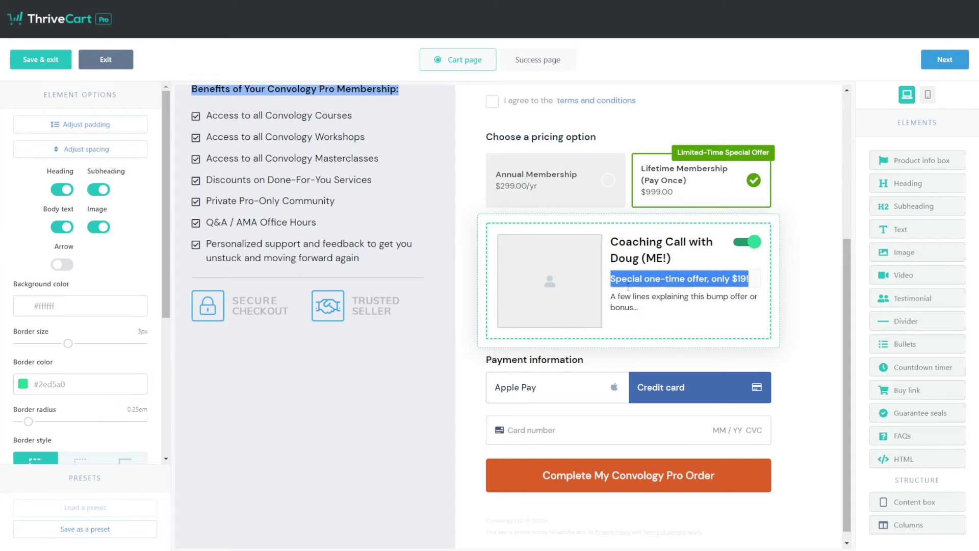
type("Normally $199")
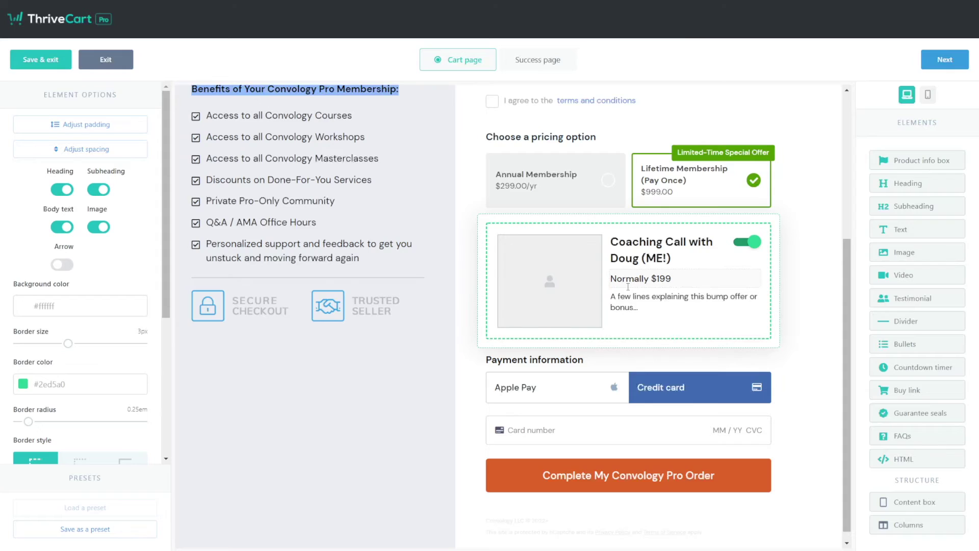
type(" but today for $149")
left_click(658, 297)
mouse_move(573, 291)
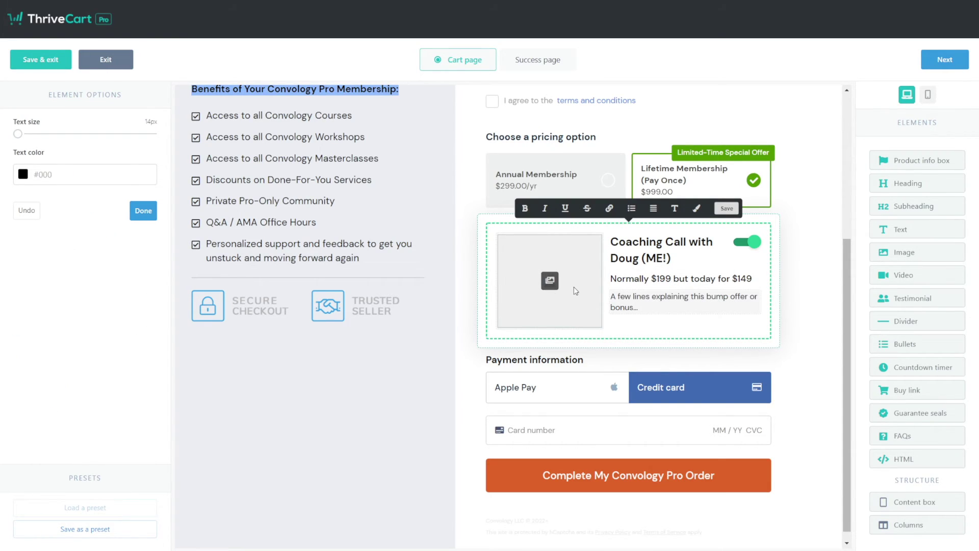
key("Escape")
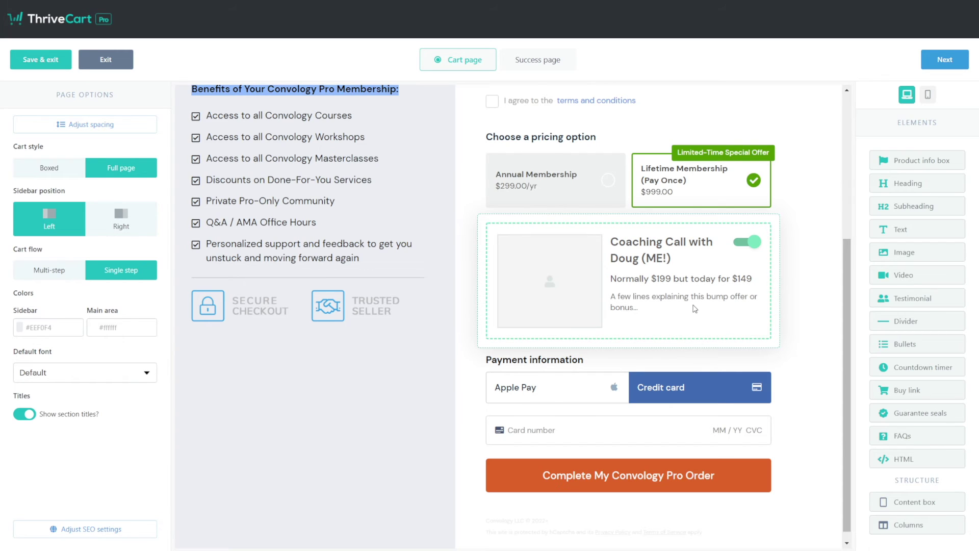
left_click(694, 307)
Step: Give the bump a Left-aligned Checkbox style, leaving the arrow switched off
scroll(133, 327, "down", 6)
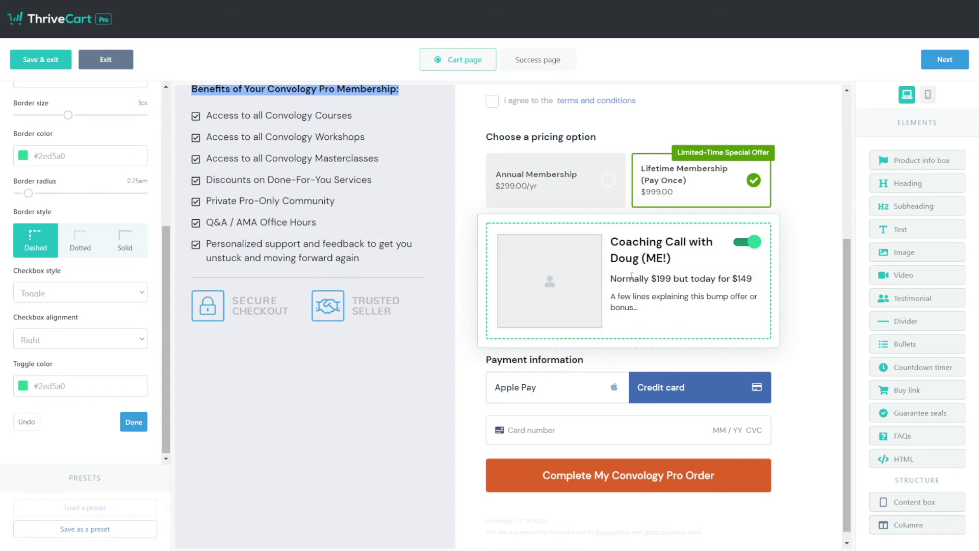
left_click(53, 338)
left_click(51, 354)
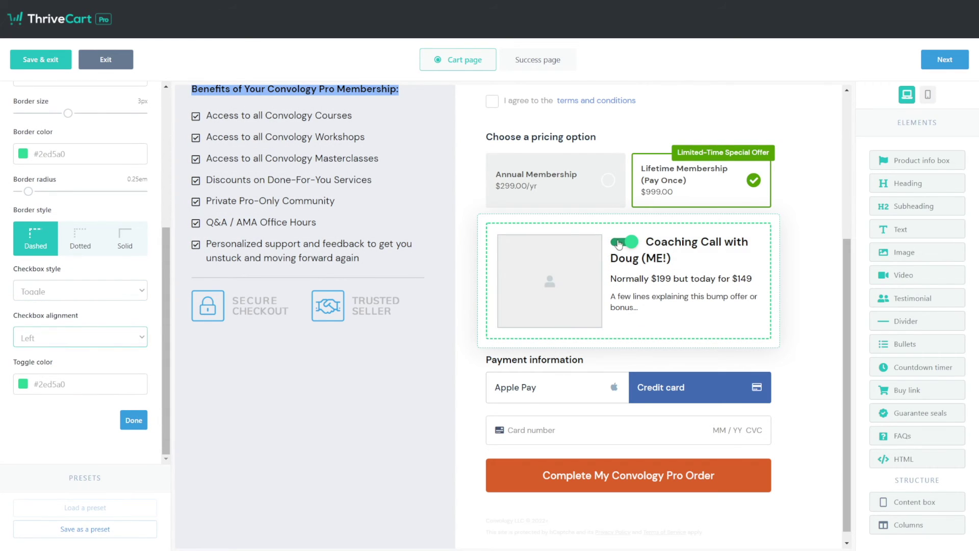
left_click(42, 293)
left_click(44, 318)
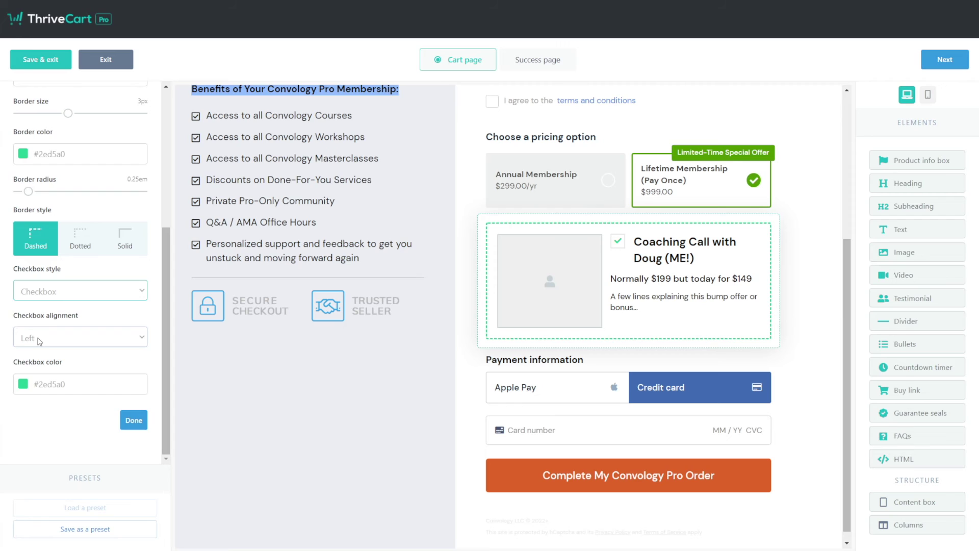
scroll(46, 316, "up", 5)
left_click(61, 263)
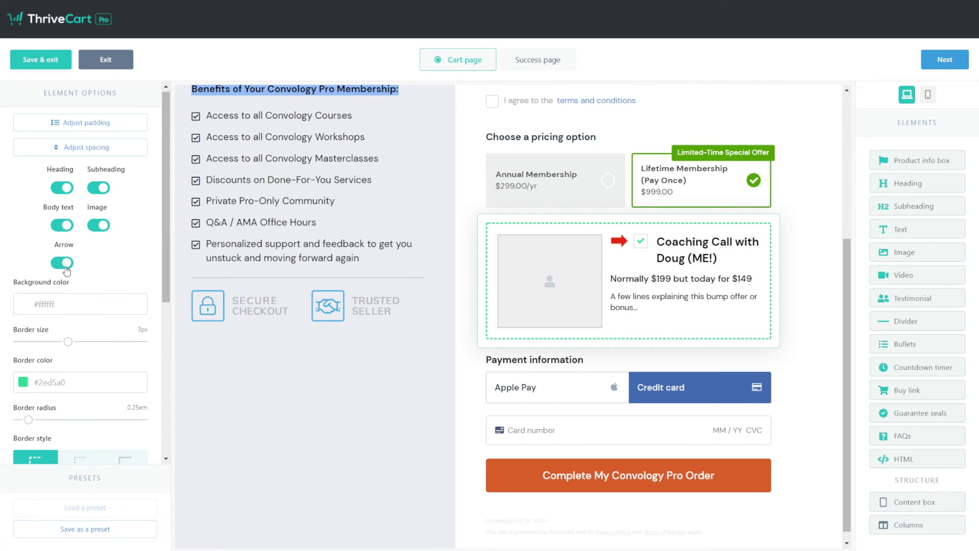
left_click(62, 263)
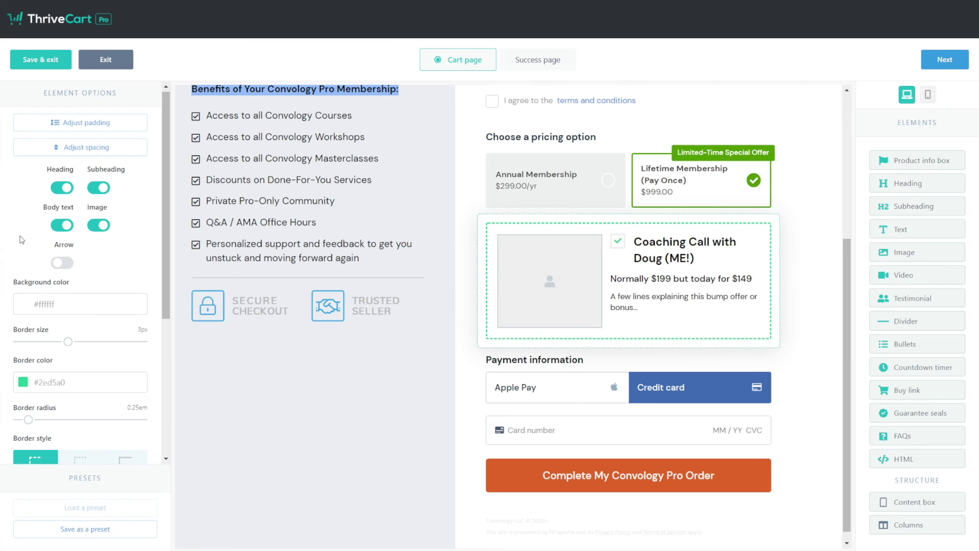